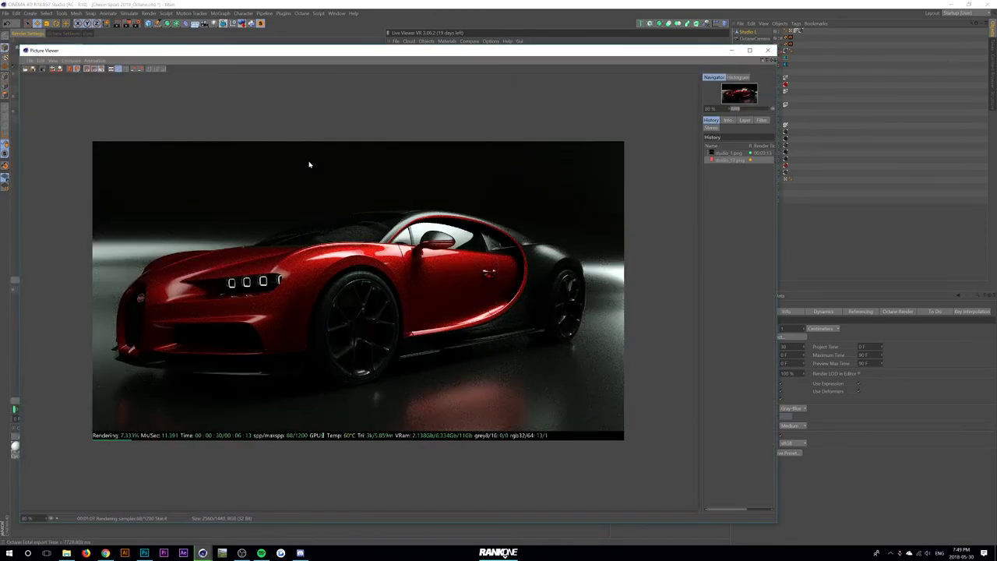
# Leave the Picture Viewer and return focus to the Cinema 4D Chiron viewport
pyautogui.click(505, 553)
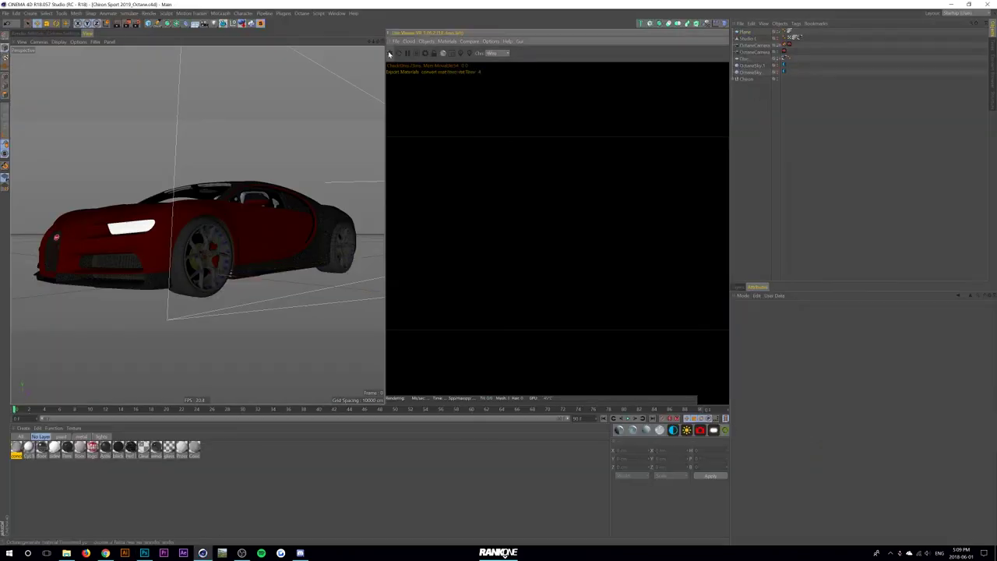
# Start the Octane live render of the Bugatti Chiron scene
pyautogui.click(390, 53)
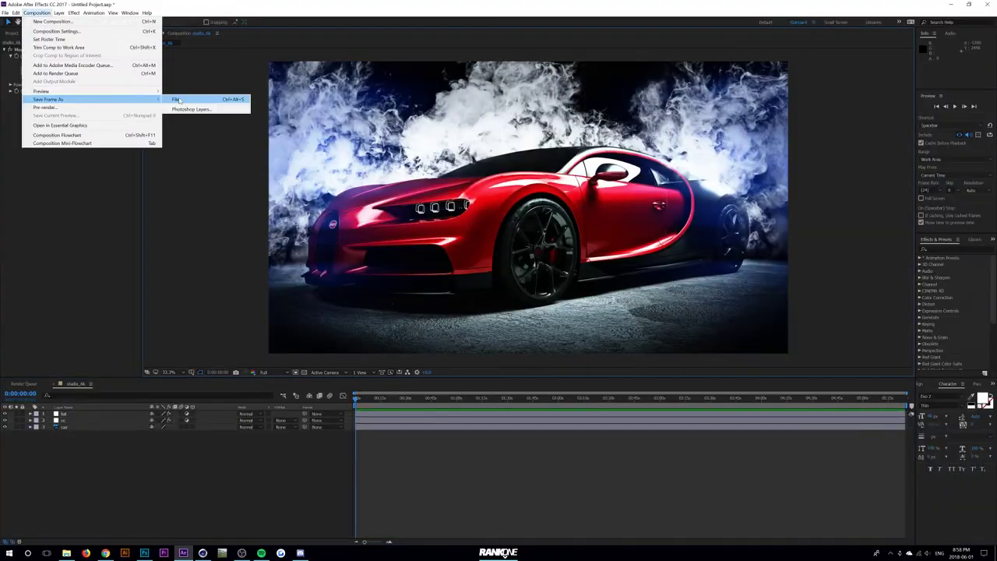
# Export the current car-and-smoke frame to a still image file with Save Frame As
pyautogui.click(177, 100)
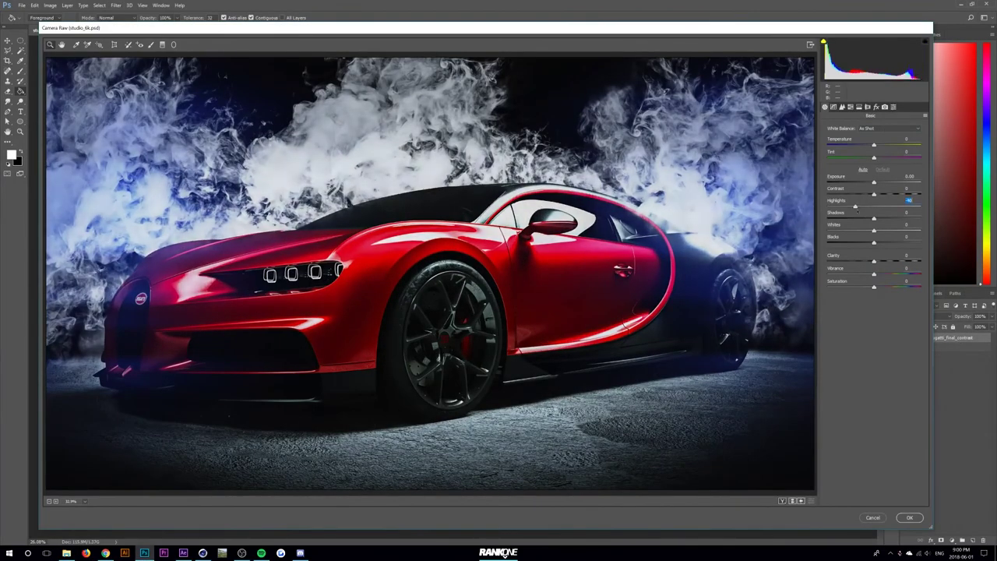